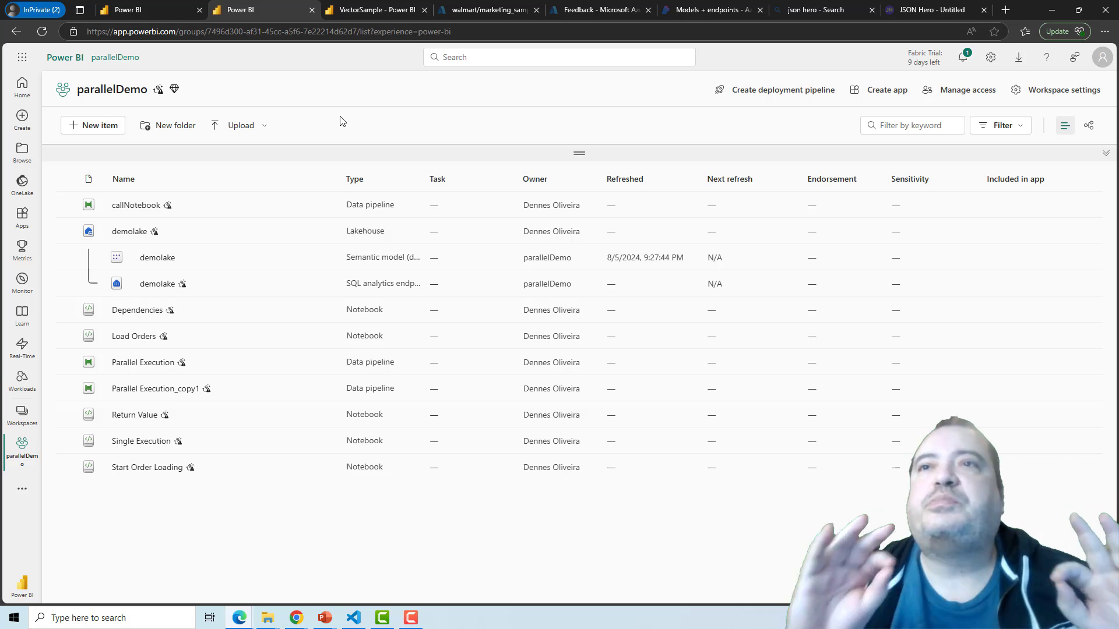
Go to the Real-Time hub and list its Fabric events: Job, OneLake and Workspace item events.
{"action": "left_click", "coordinate": [21, 349]}
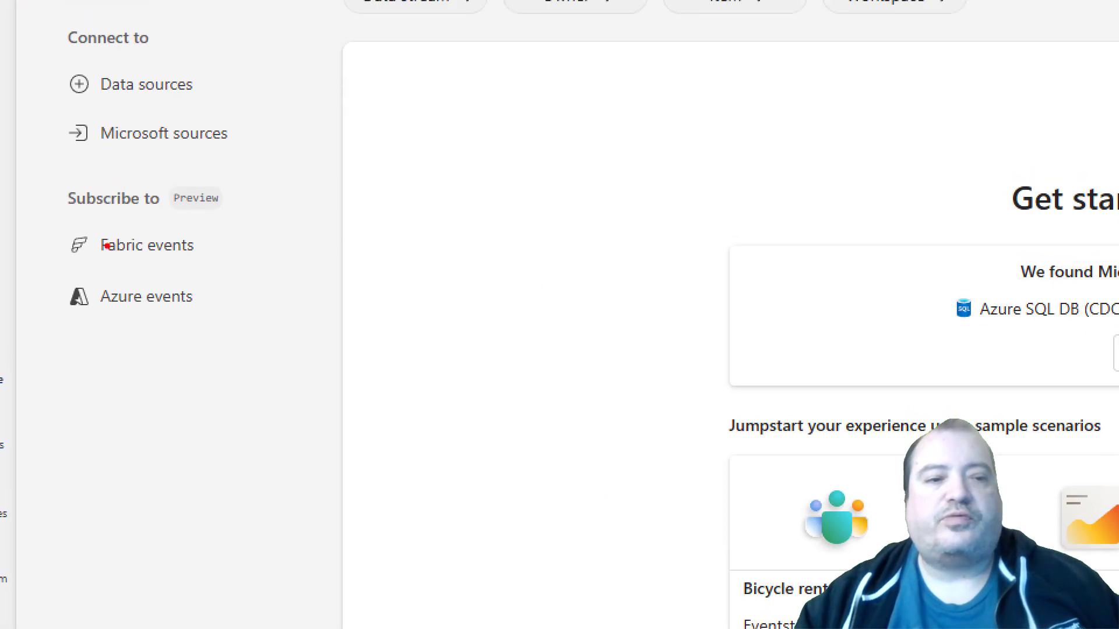
{"action": "left_click_drag", "start_coordinate": [47, 266], "coordinate": [274, 255]}
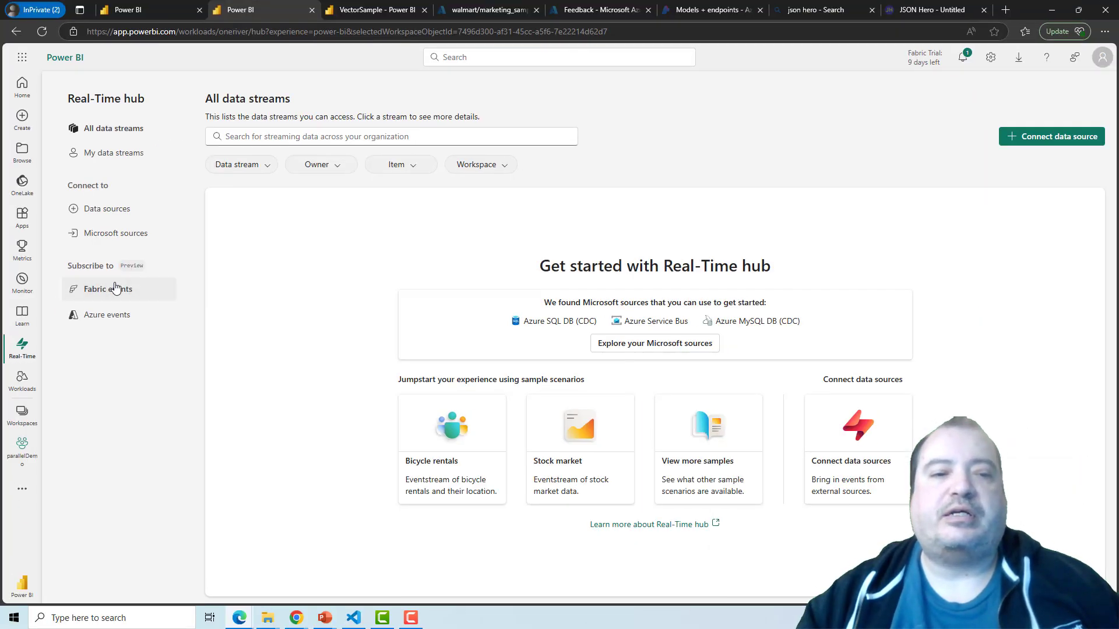
{"action": "left_click", "coordinate": [163, 240]}
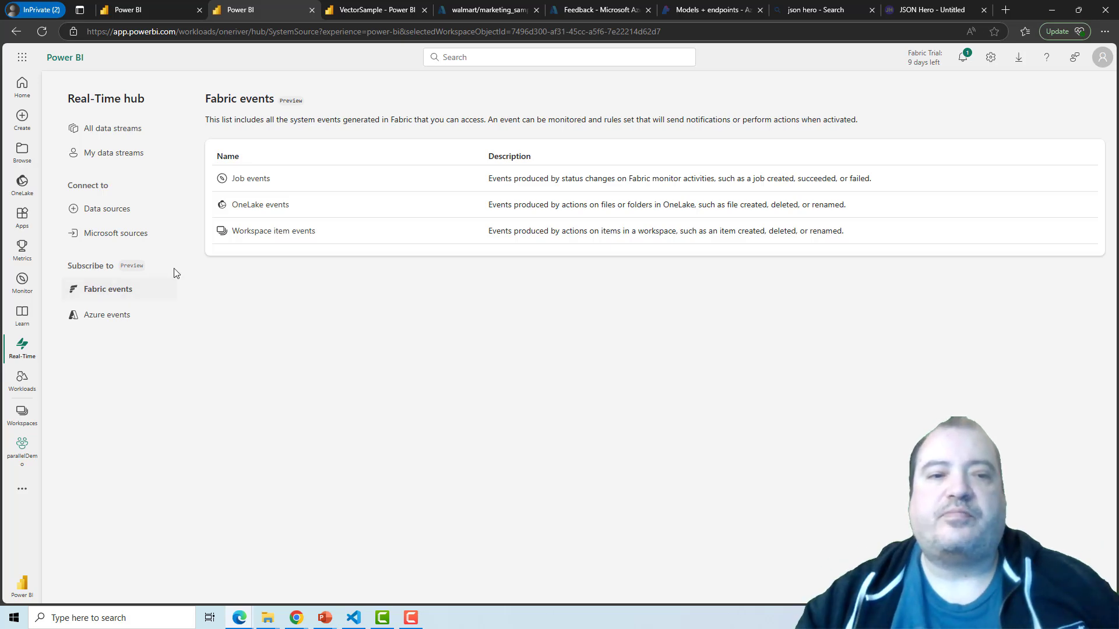
{"action": "mouse_move", "coordinate": [286, 179]}
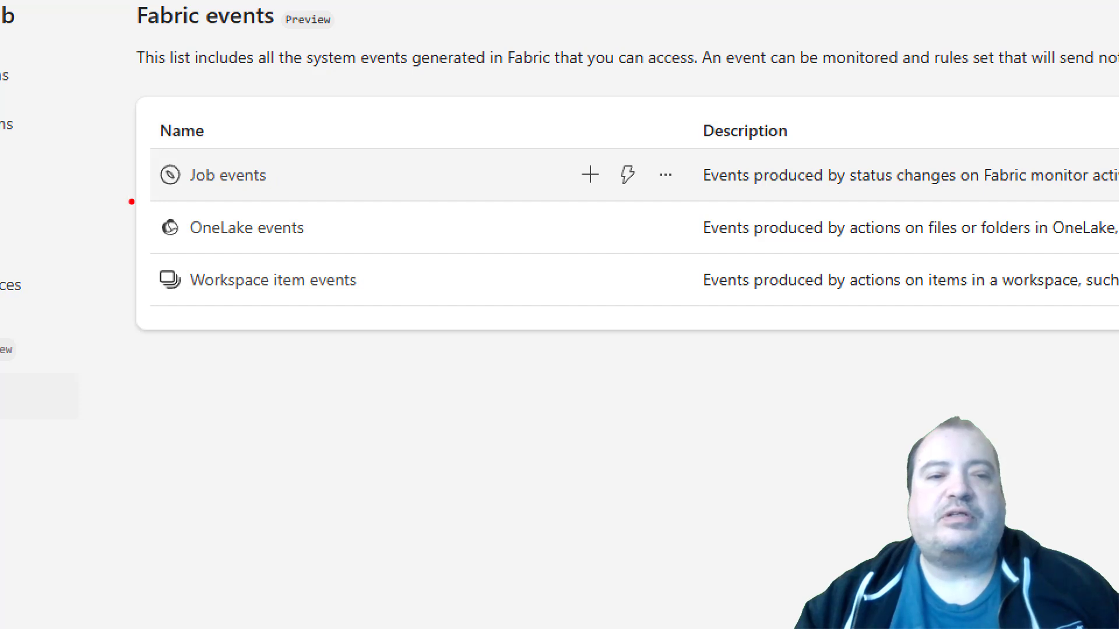
{"action": "left_click_drag", "start_coordinate": [131, 202], "coordinate": [292, 201]}
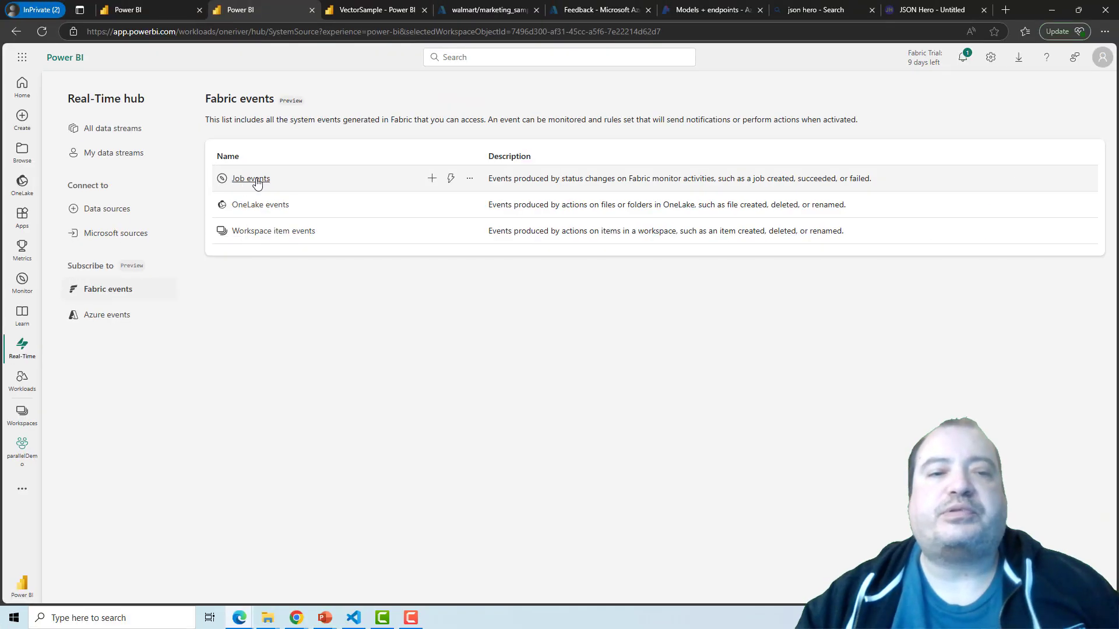
Open the Job events details with its four job schemas and start a new alert.
{"action": "left_click", "coordinate": [230, 180]}
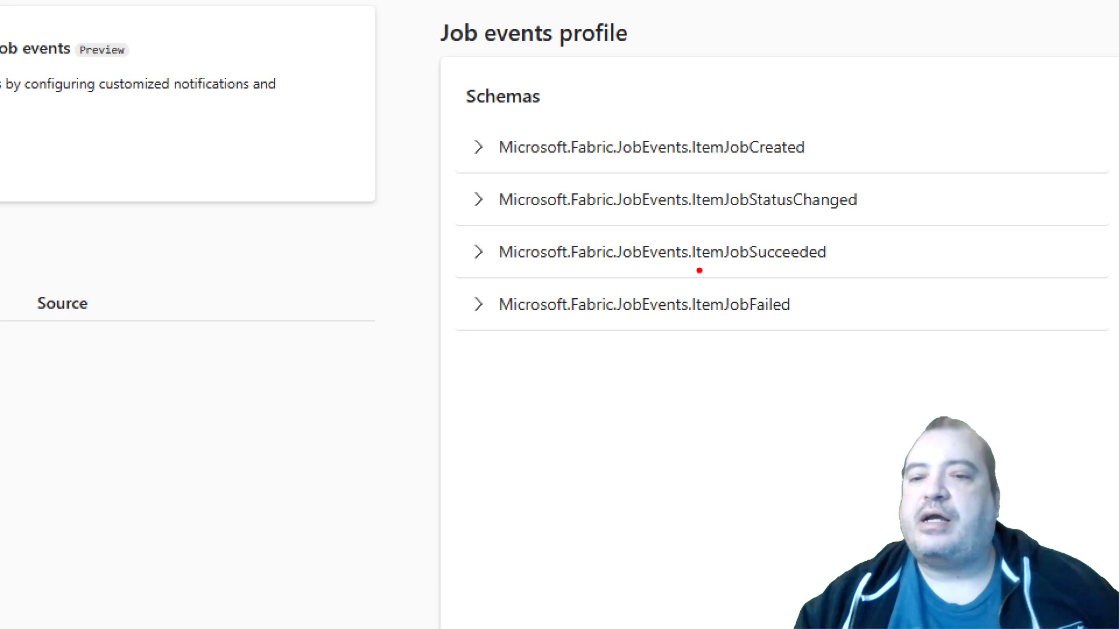
{"action": "left_click_drag", "start_coordinate": [673, 271], "coordinate": [858, 272]}
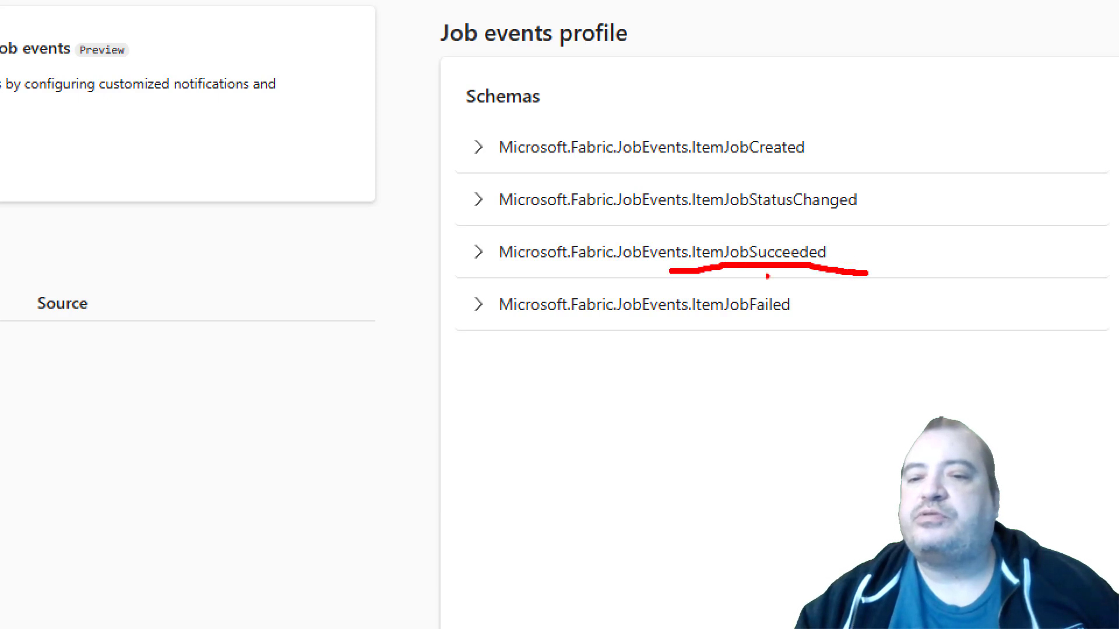
{"action": "left_click_drag", "start_coordinate": [680, 328], "coordinate": [846, 320]}
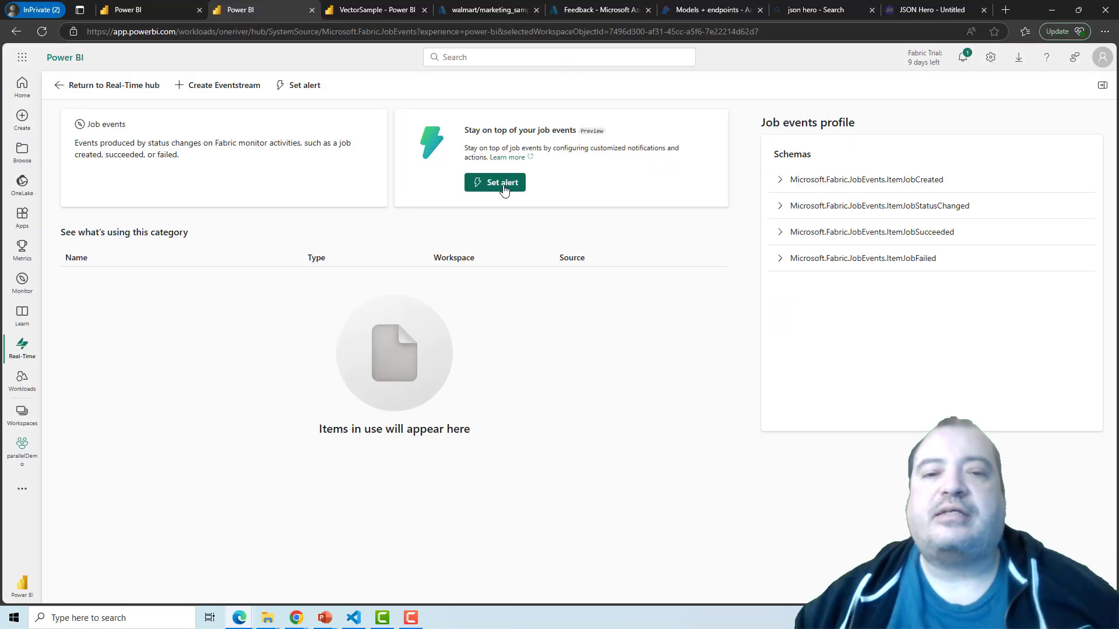
{"action": "left_click", "coordinate": [502, 184]}
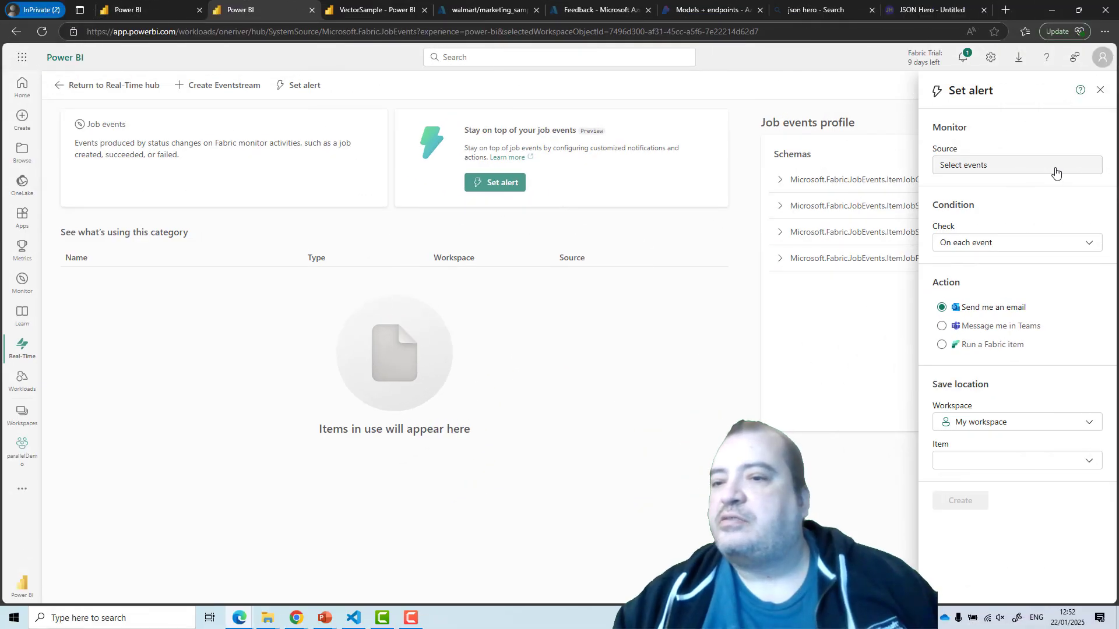
Limit the alert's event types to ItemJobFailed only, excluding succeeded, status-changed and created events.
{"action": "left_click", "coordinate": [1056, 169]}
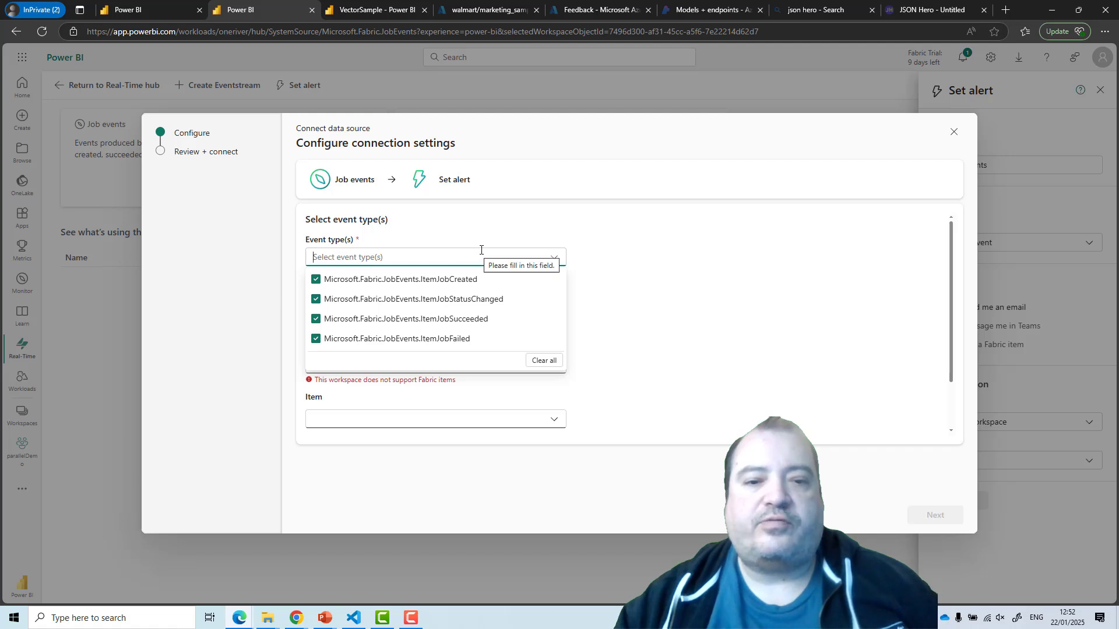
{"action": "left_click", "coordinate": [316, 319]}
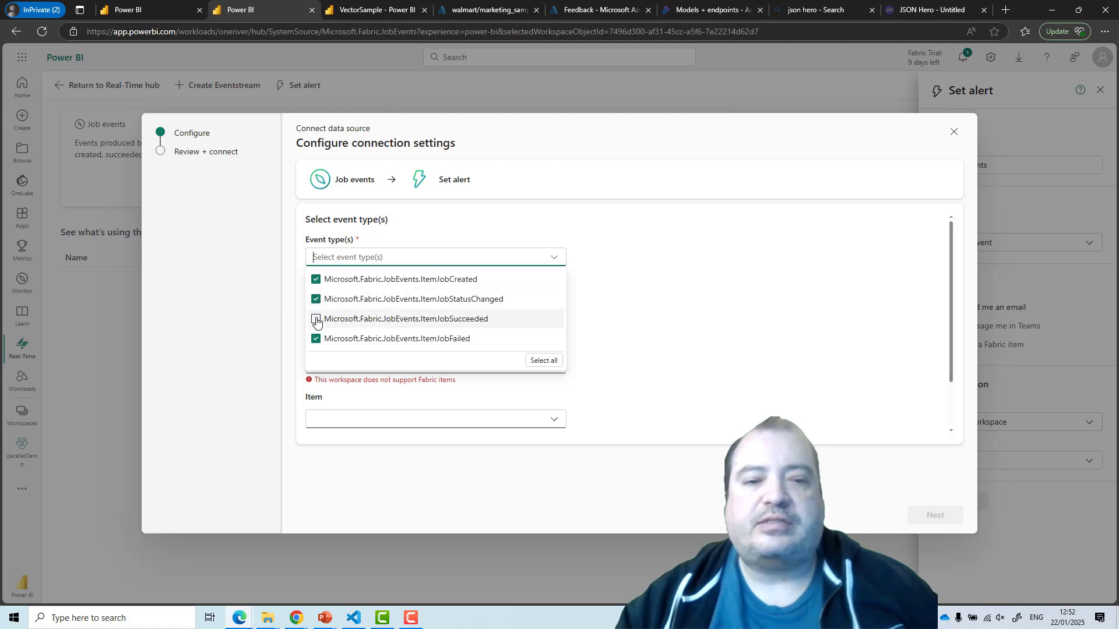
{"action": "left_click", "coordinate": [315, 301]}
{"action": "left_click", "coordinate": [316, 280]}
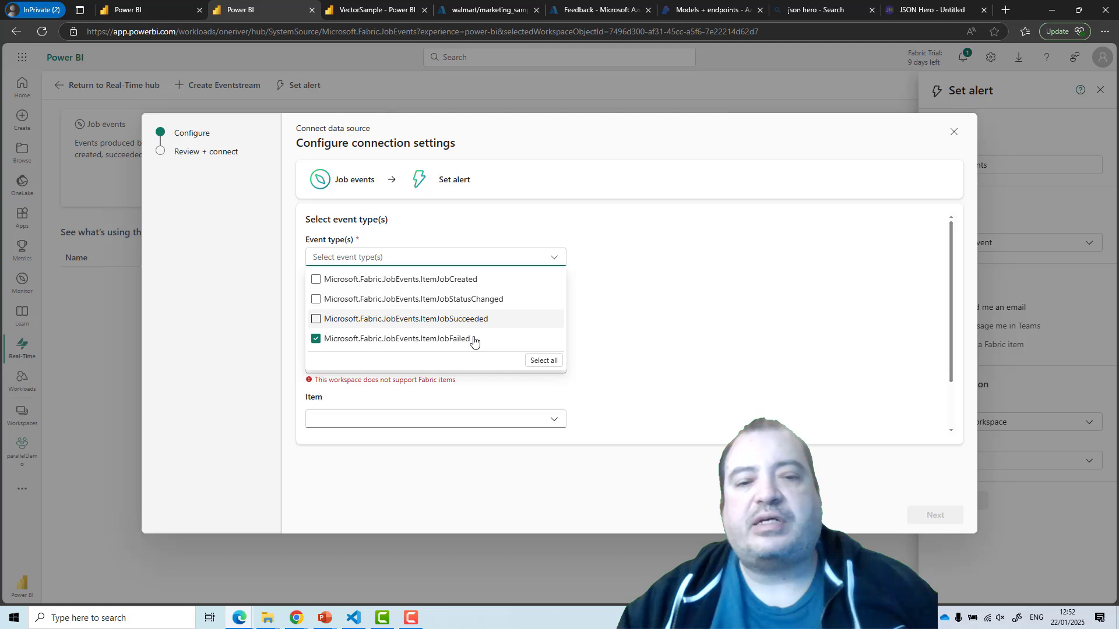
{"action": "left_click", "coordinate": [604, 350]}
Set the event source to the Load Orders item in the parallelDemo workspace.
{"action": "left_click", "coordinate": [386, 330]}
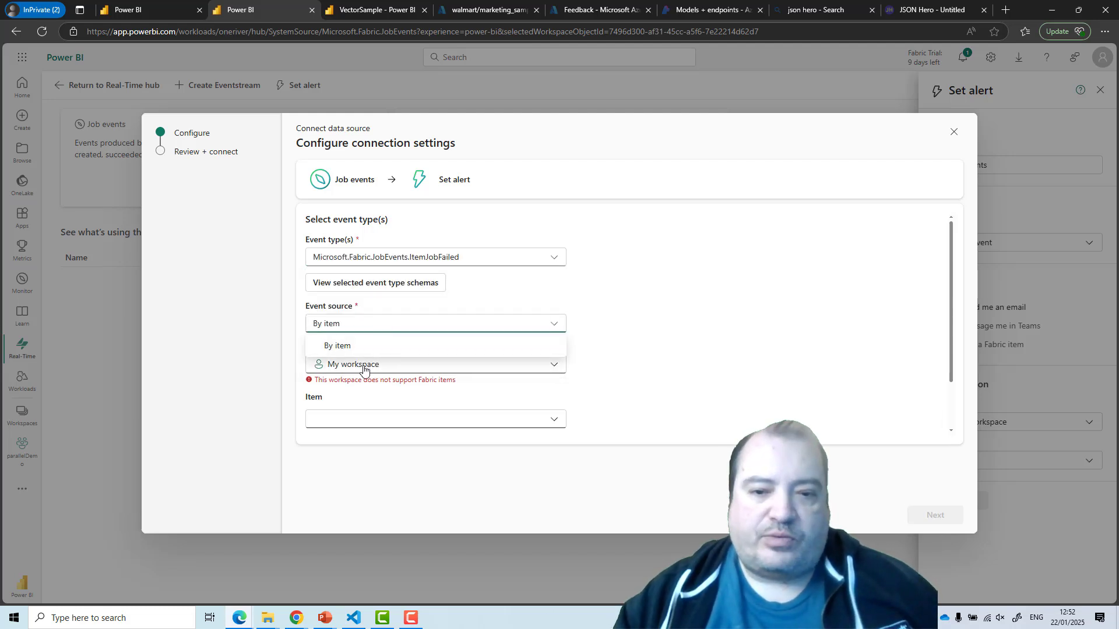
{"action": "left_click", "coordinate": [553, 366]}
{"action": "left_click_drag", "start_coordinate": [561, 419], "coordinate": [559, 430]}
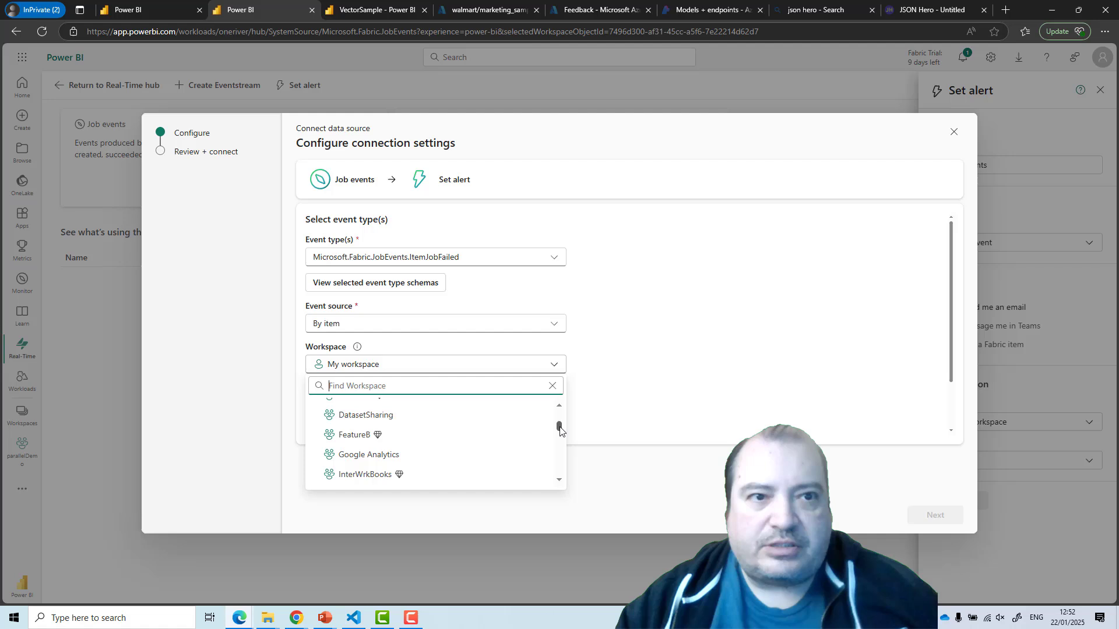
{"action": "scroll", "coordinate": [466, 404], "scroll_direction": "down", "scroll_amount": 5}
{"action": "scroll", "coordinate": [432, 417], "scroll_direction": "up", "scroll_amount": 1}
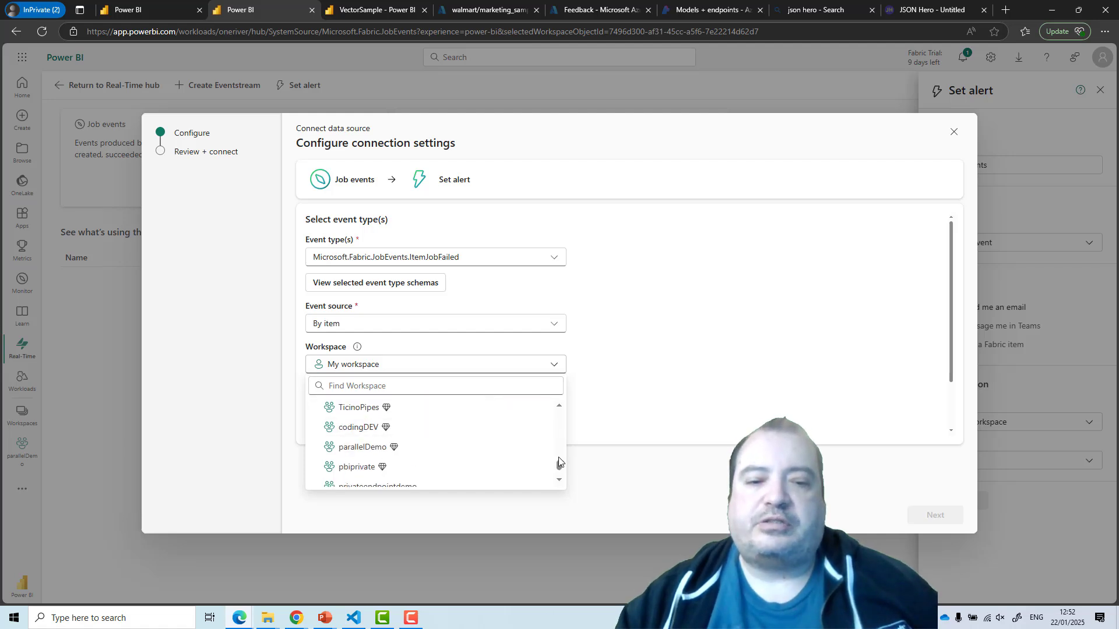
{"action": "left_click", "coordinate": [444, 457]}
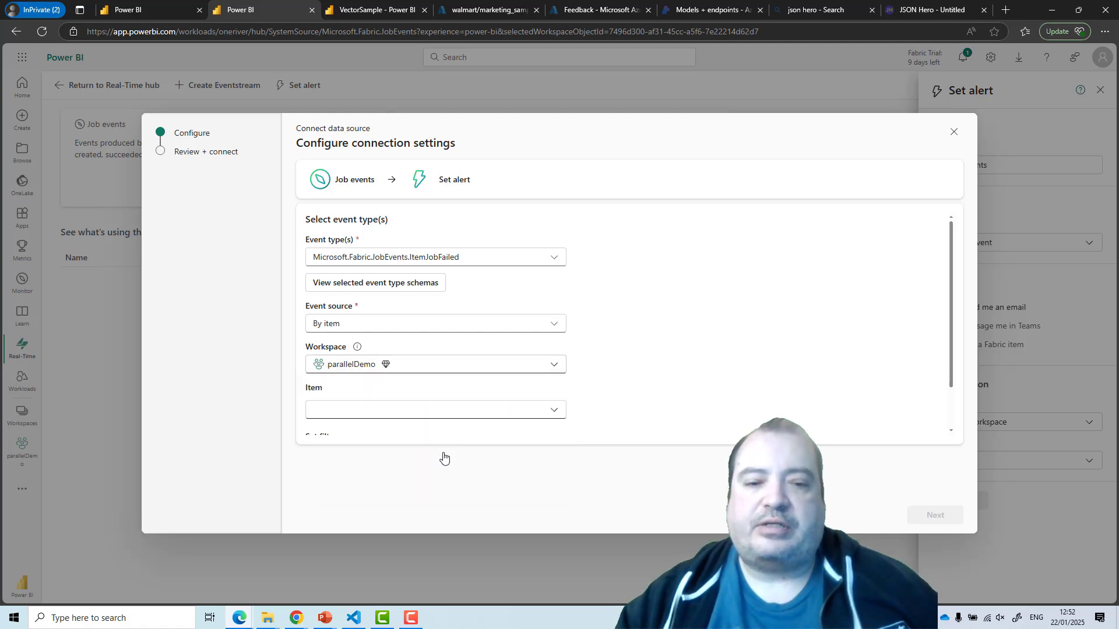
{"action": "right_click", "coordinate": [464, 418]}
{"action": "left_click", "coordinate": [452, 409]}
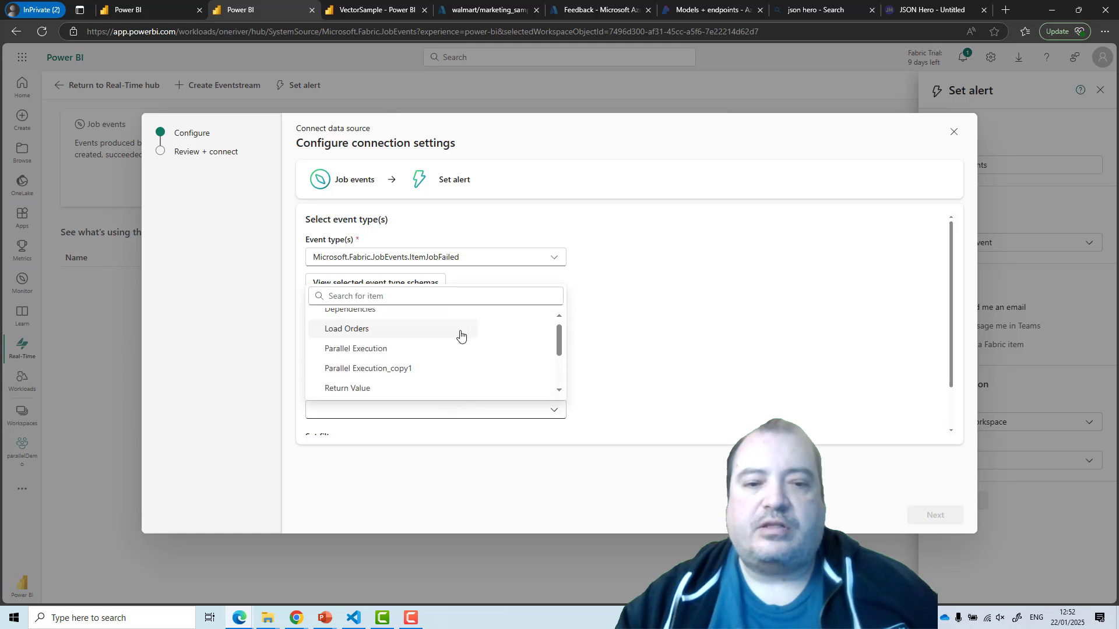
{"action": "left_click", "coordinate": [407, 337]}
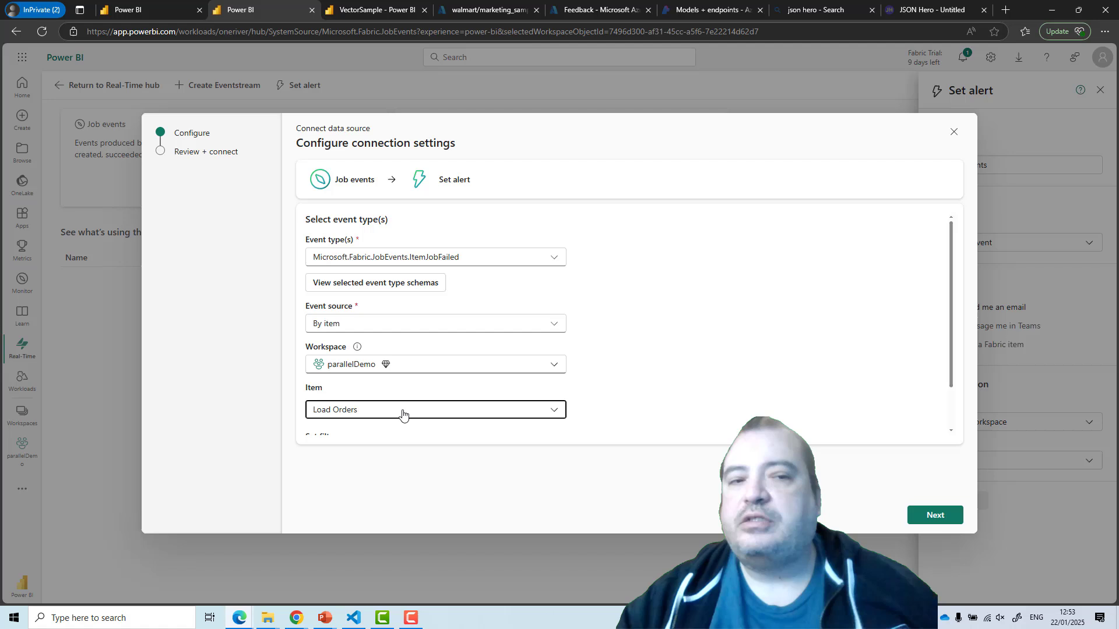
Confirm the failed-job source, leaving the alert checking on each event and emailing.
{"action": "left_click", "coordinate": [926, 513]}
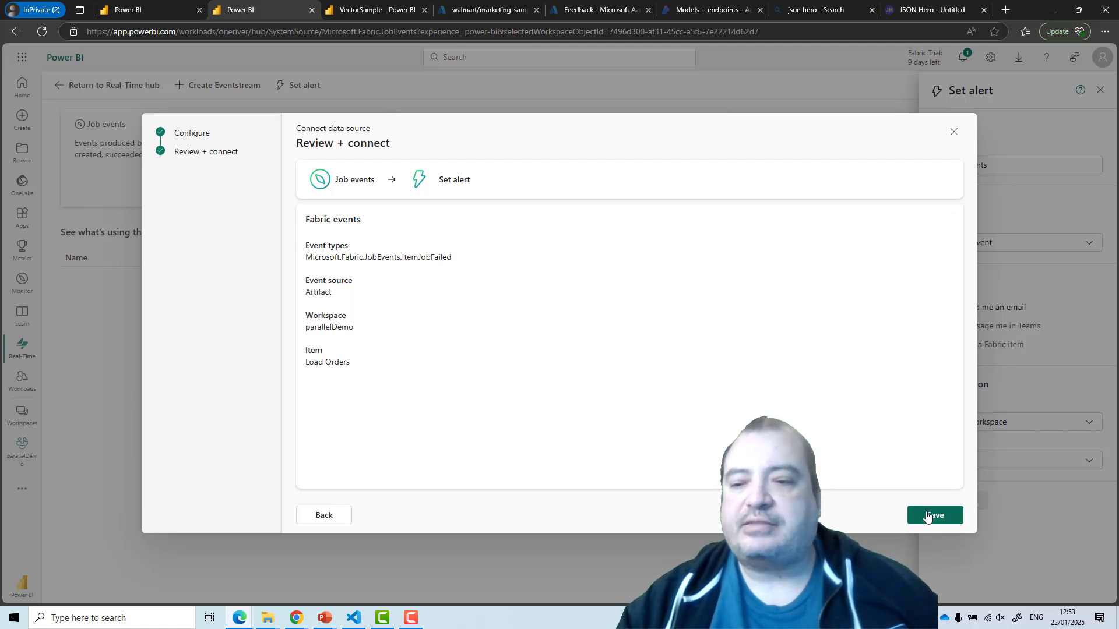
{"action": "left_click", "coordinate": [927, 516]}
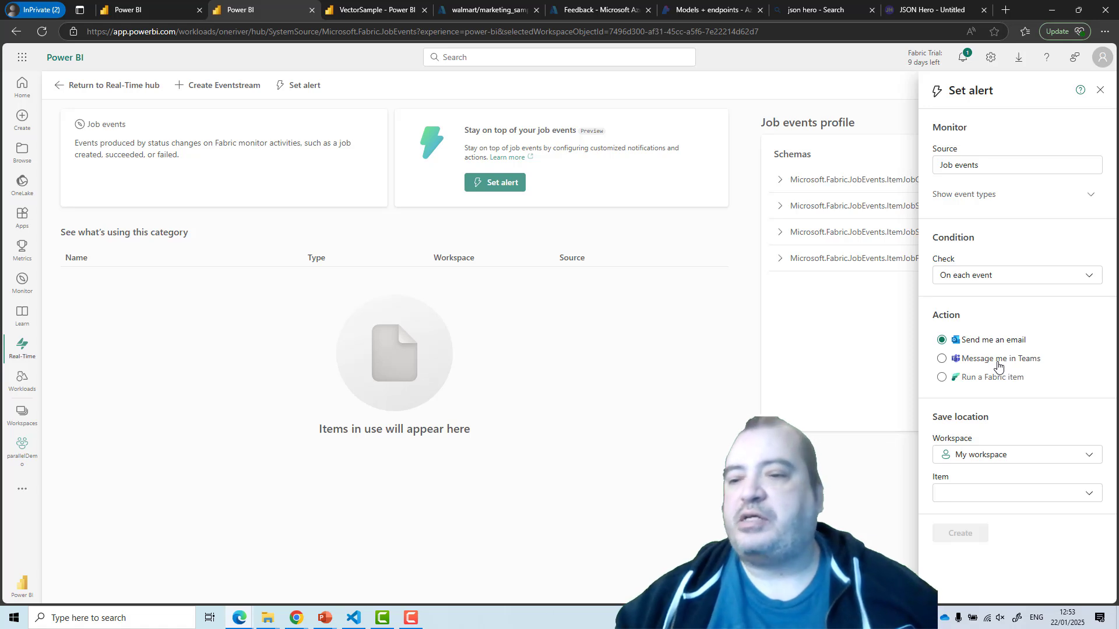
{"action": "left_click", "coordinate": [978, 380]}
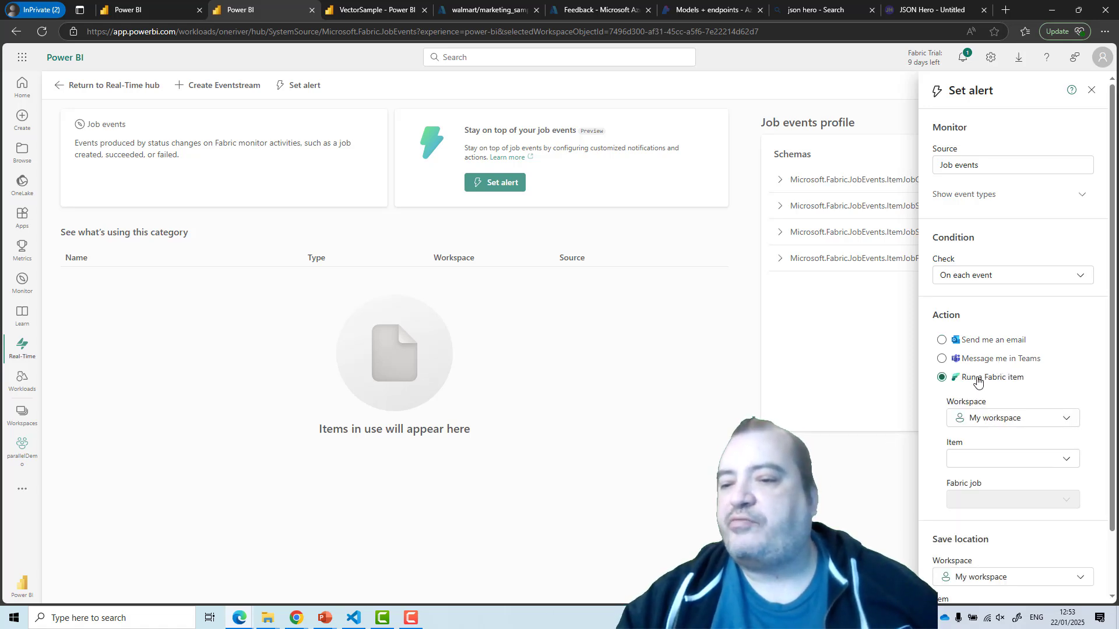
{"action": "left_click", "coordinate": [1038, 421]}
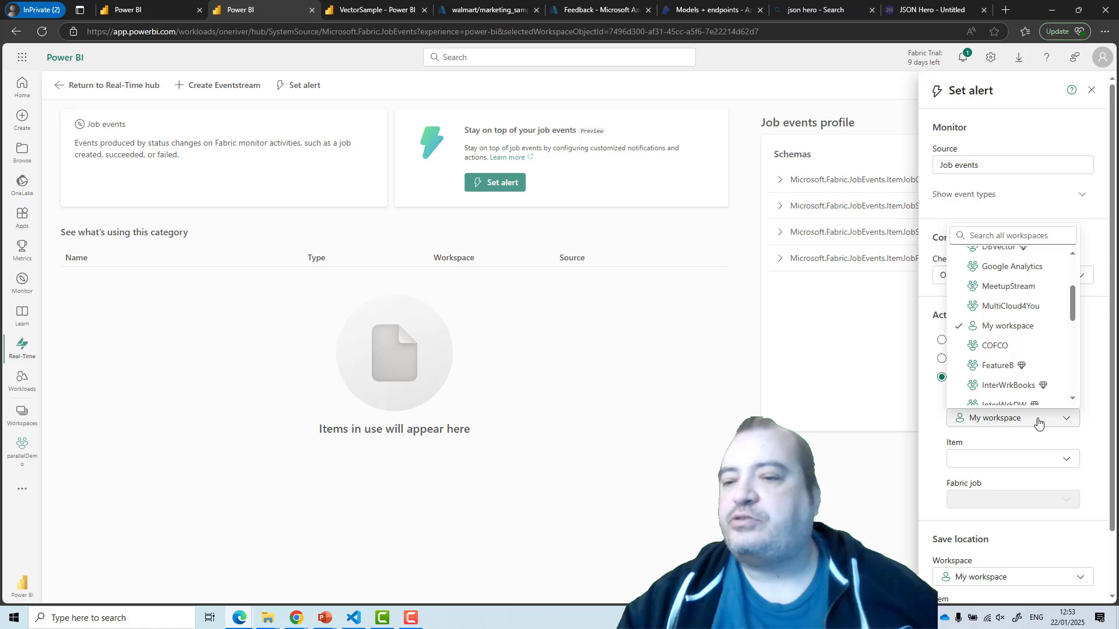
{"action": "left_click", "coordinate": [1038, 420]}
{"action": "left_click", "coordinate": [1040, 458]}
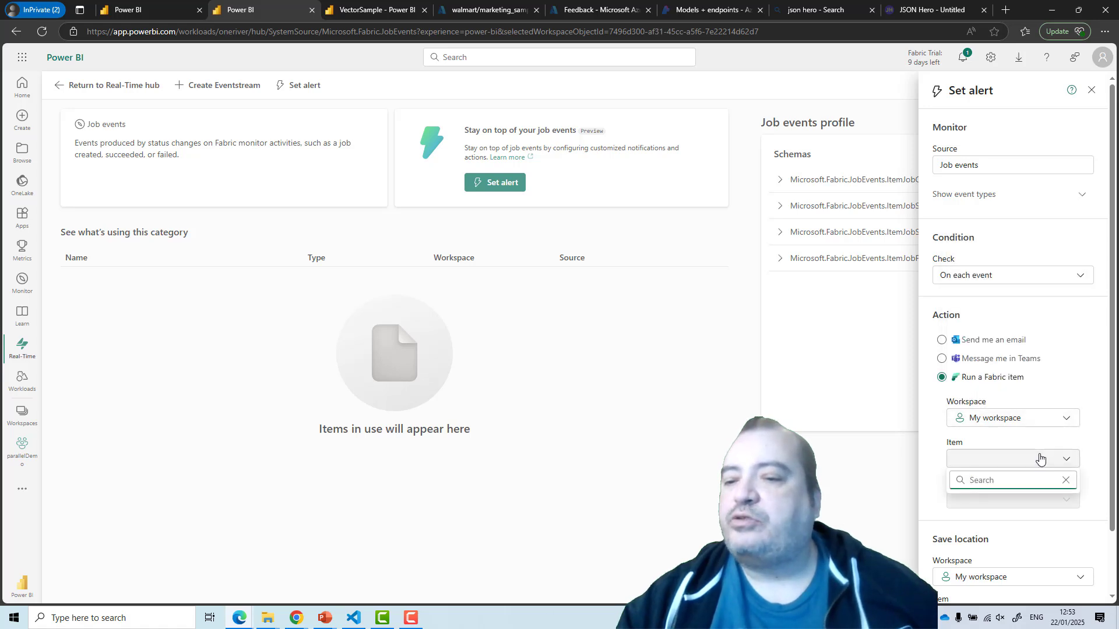
{"action": "left_click", "coordinate": [1040, 459]}
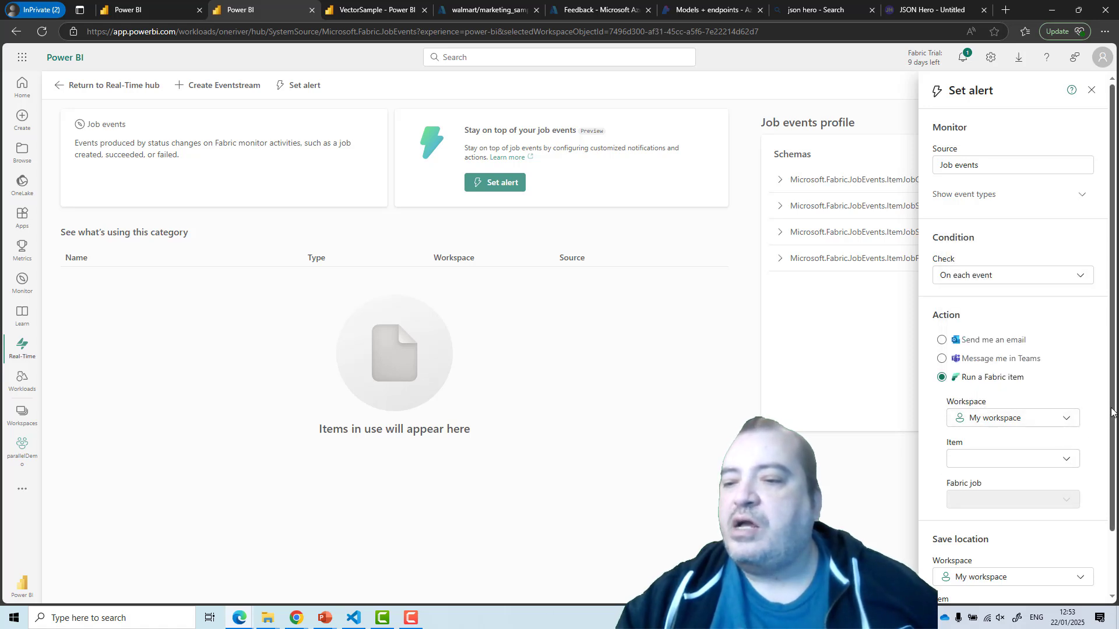
{"action": "scroll", "coordinate": [1109, 412], "scroll_direction": "down", "scroll_amount": 1}
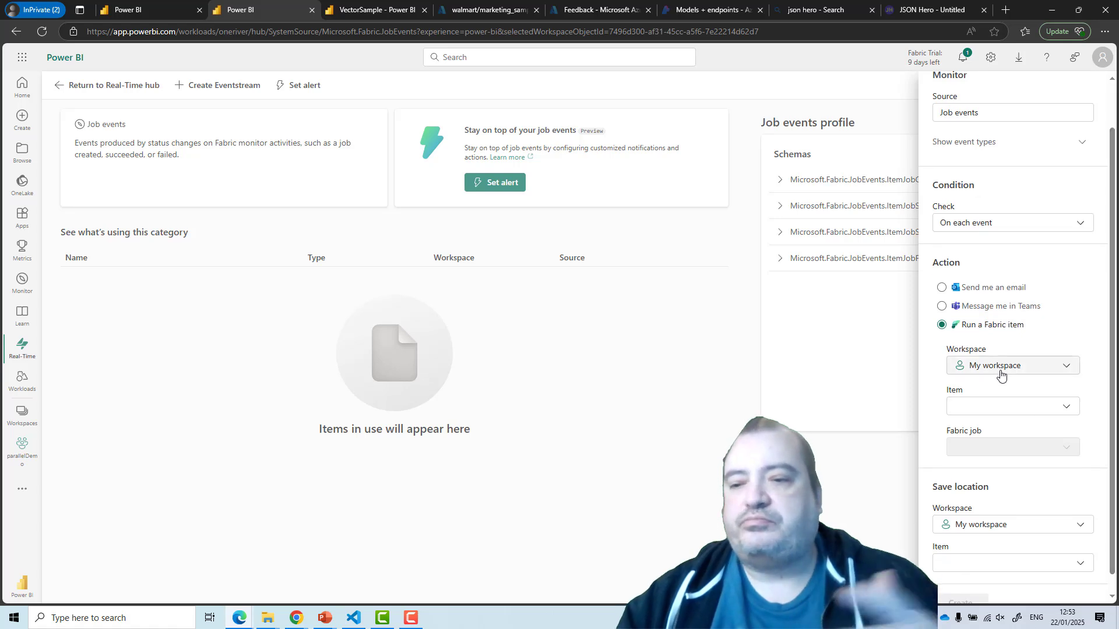
{"action": "left_click", "coordinate": [1001, 367]}
{"action": "left_click", "coordinate": [956, 405]}
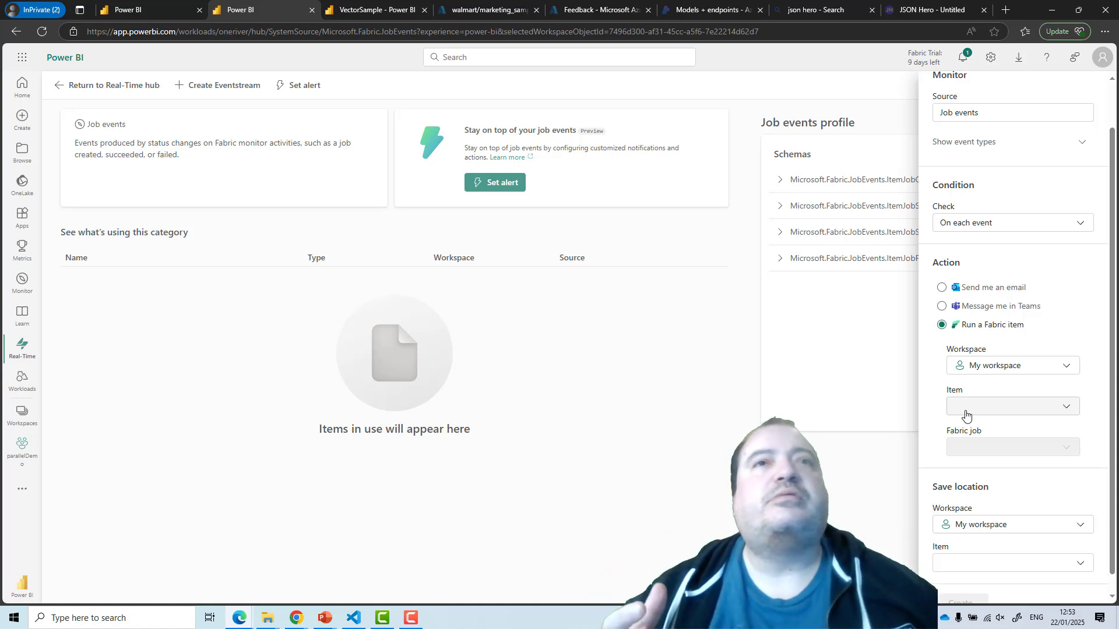
{"action": "left_click", "coordinate": [942, 287]}
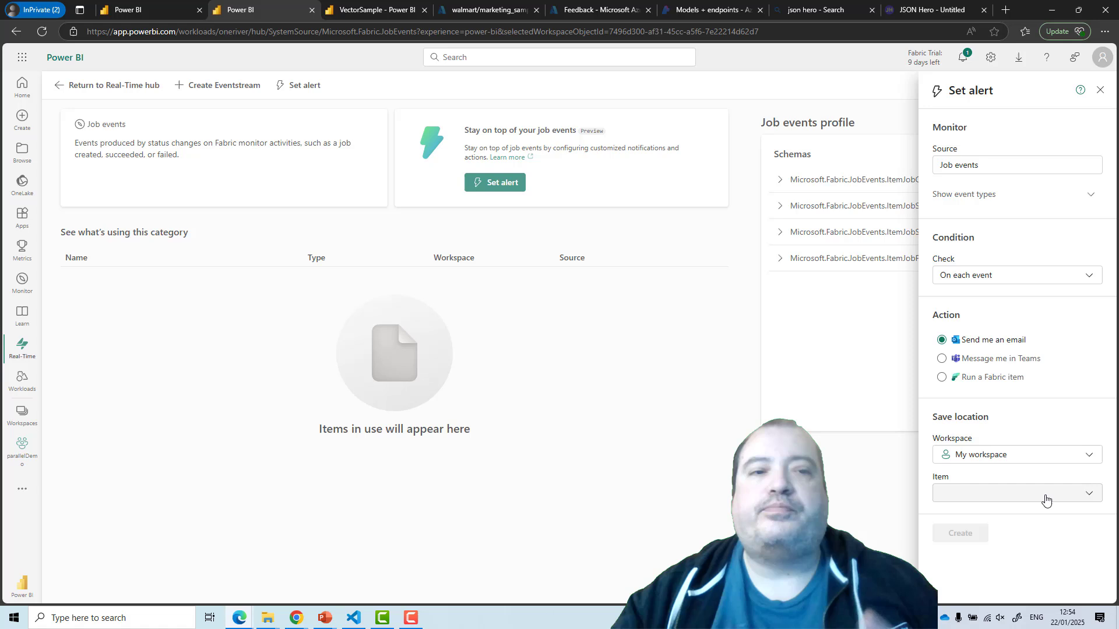
Choose parallelDemo as the workspace to save the alert in.
{"action": "left_click", "coordinate": [1054, 458]}
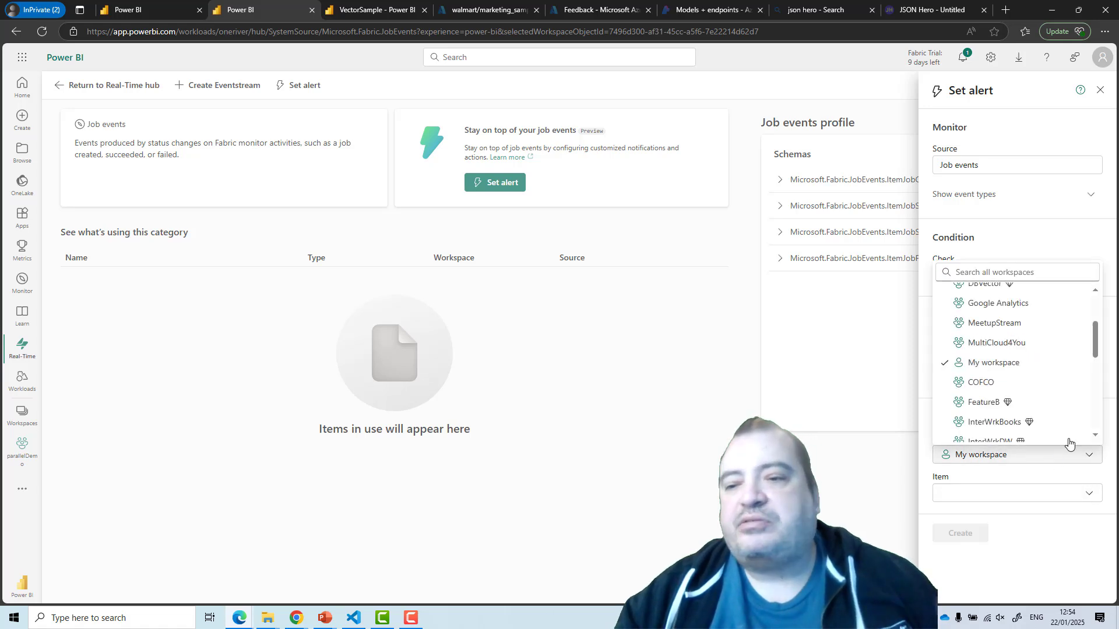
{"action": "left_click_drag", "start_coordinate": [1099, 366], "coordinate": [1094, 406]}
{"action": "left_click", "coordinate": [1021, 298]}
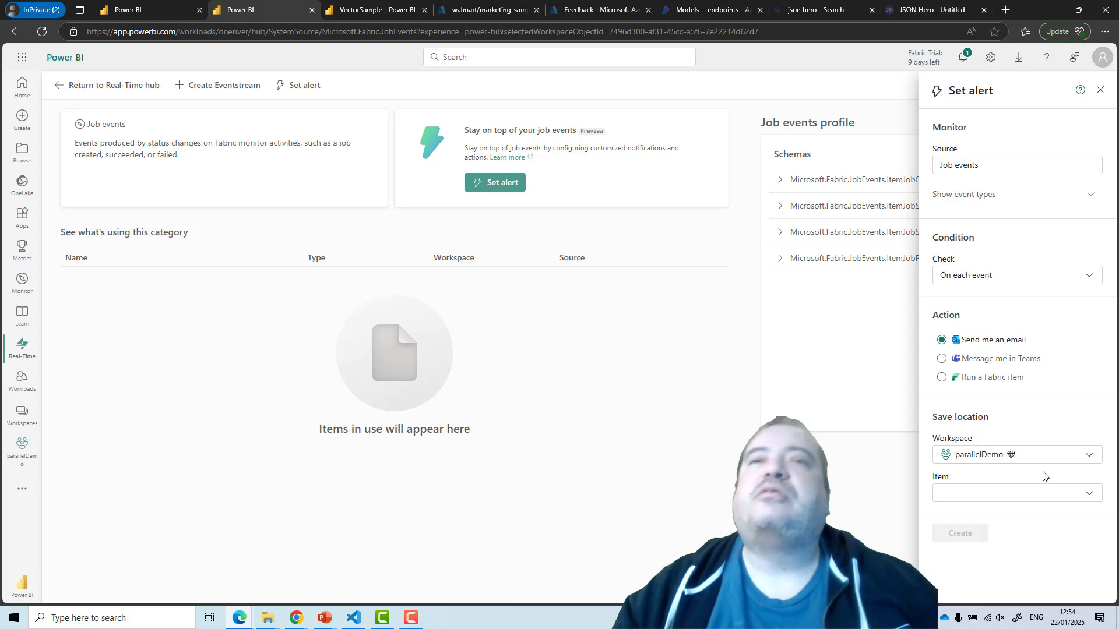
Save into a new activator item named MonitorLoadOrders.
{"action": "left_click", "coordinate": [1031, 497]}
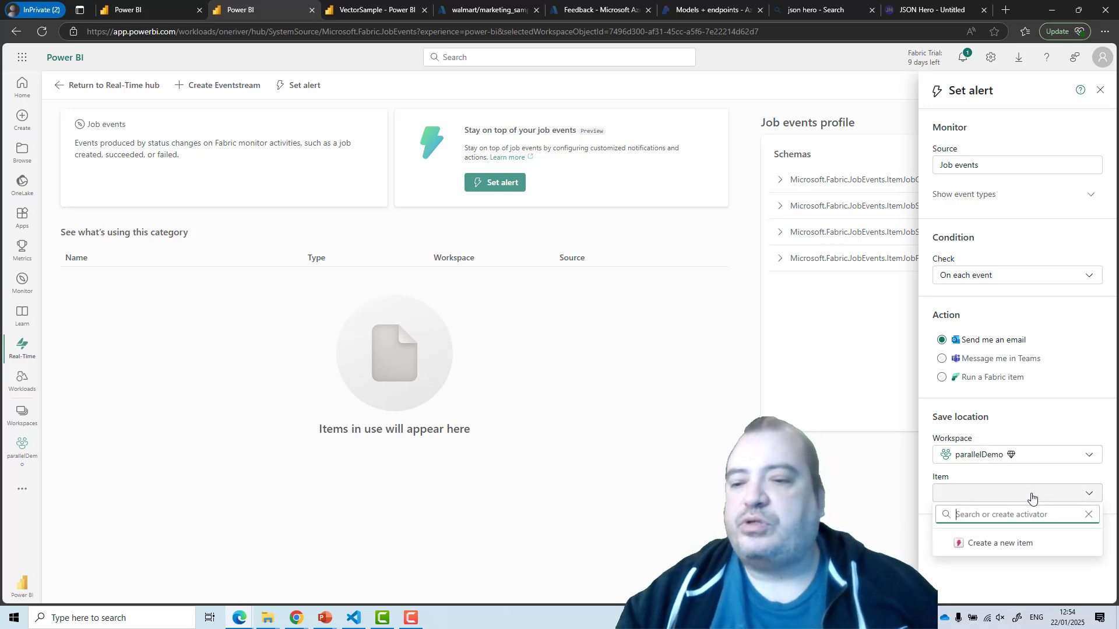
{"action": "left_click", "coordinate": [1004, 542]}
{"action": "left_click_drag", "start_coordinate": [990, 535], "coordinate": [904, 521]}
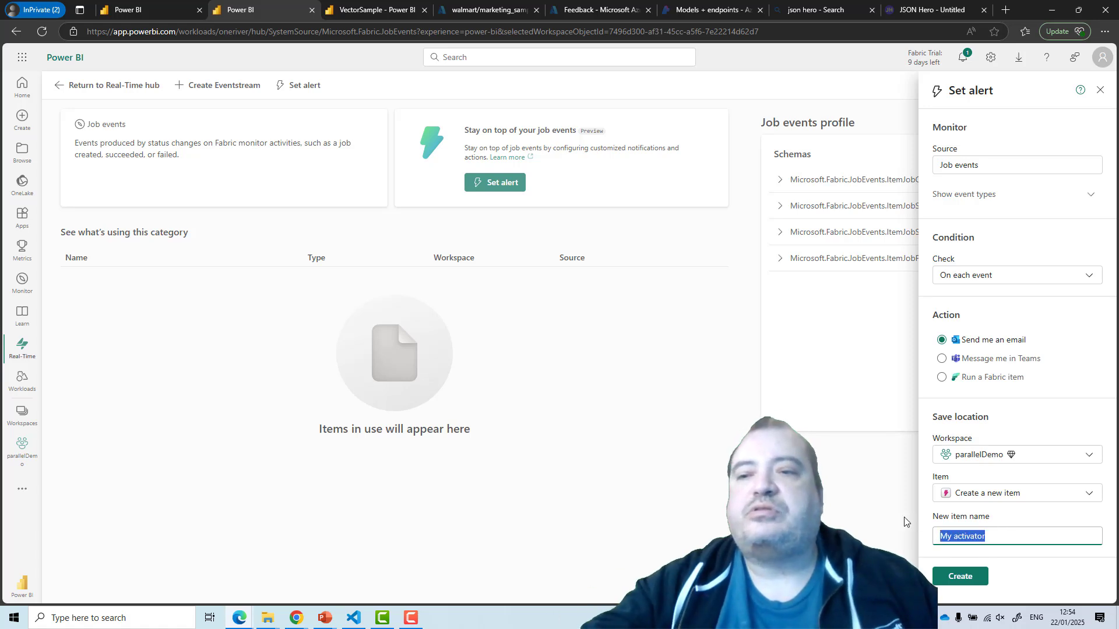
{"action": "type", "text": "Moni"}
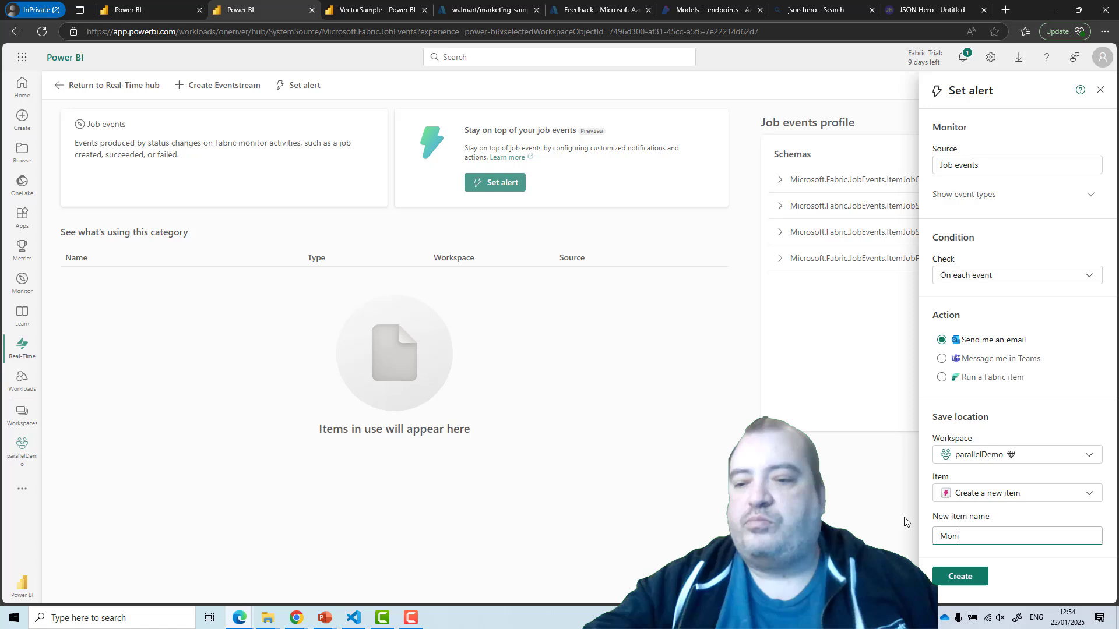
{"action": "type", "text": "torLoadOrders"}
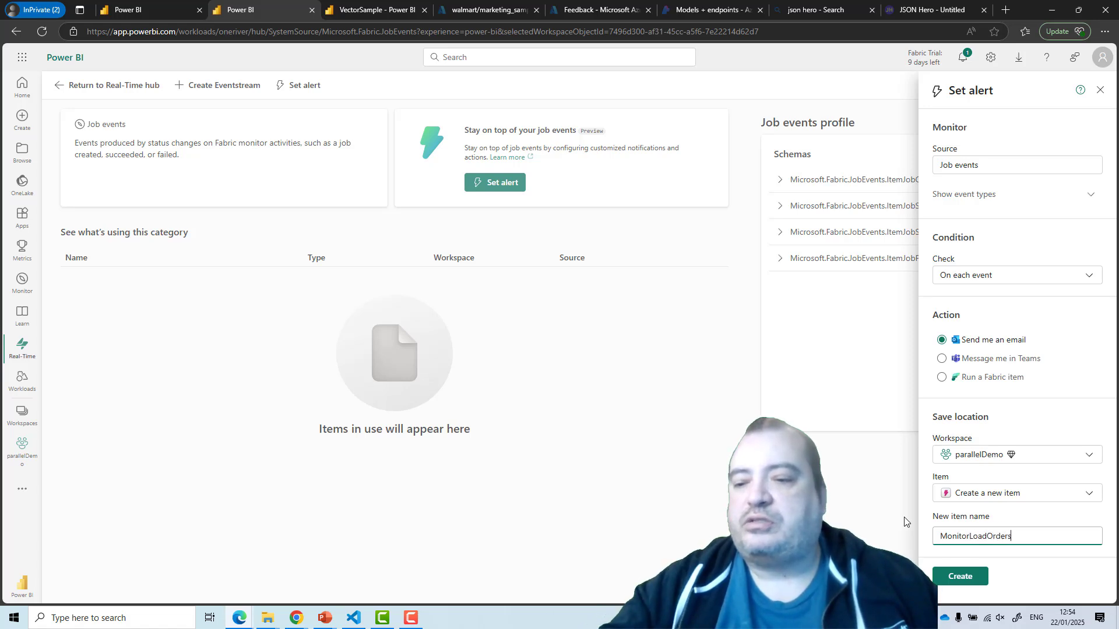
Create the alert in MonitorLoadOrders and return to the parallelDemo workspace tab.
{"action": "left_click", "coordinate": [950, 578]}
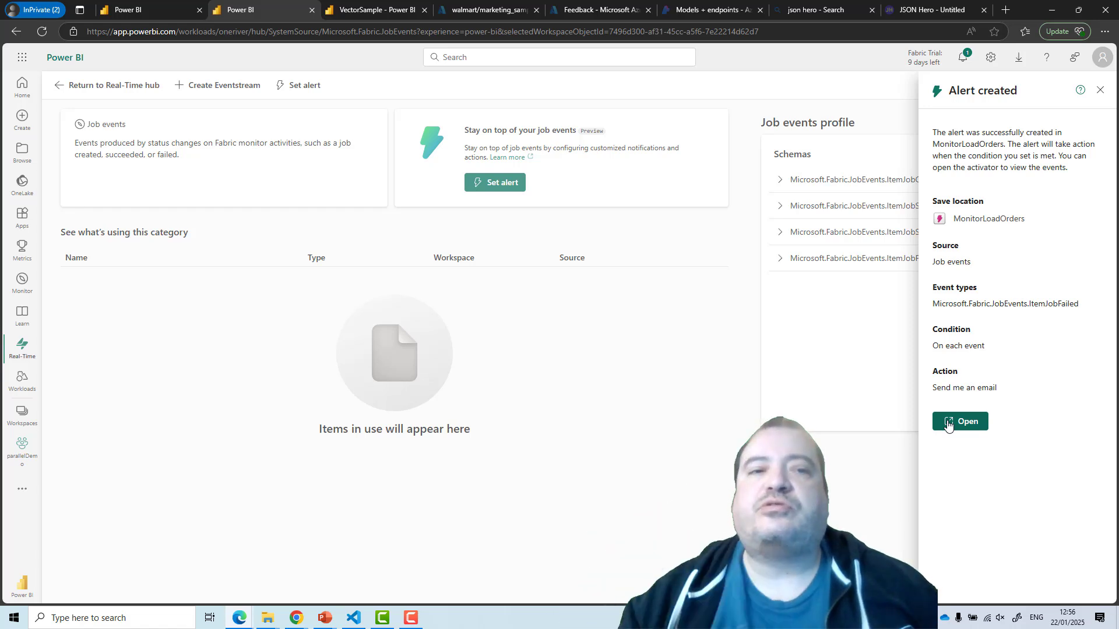
{"action": "left_click", "coordinate": [181, 6]}
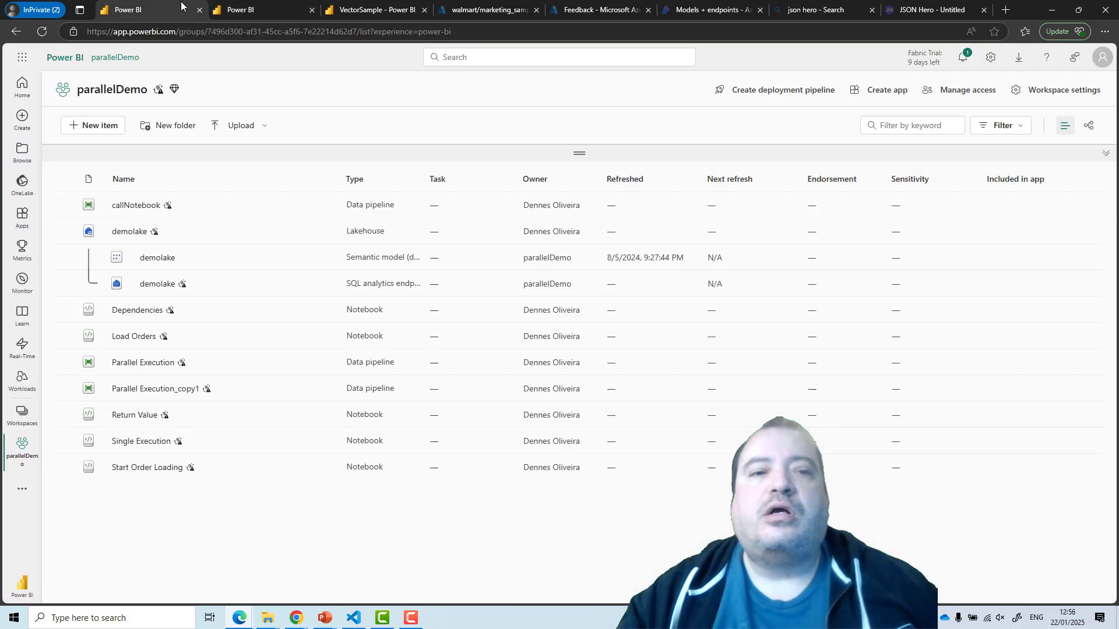
Reload the parallelDemo list to show the MonitorLoadOrders activator and its EventSubscription entry.
{"action": "left_click", "coordinate": [43, 32]}
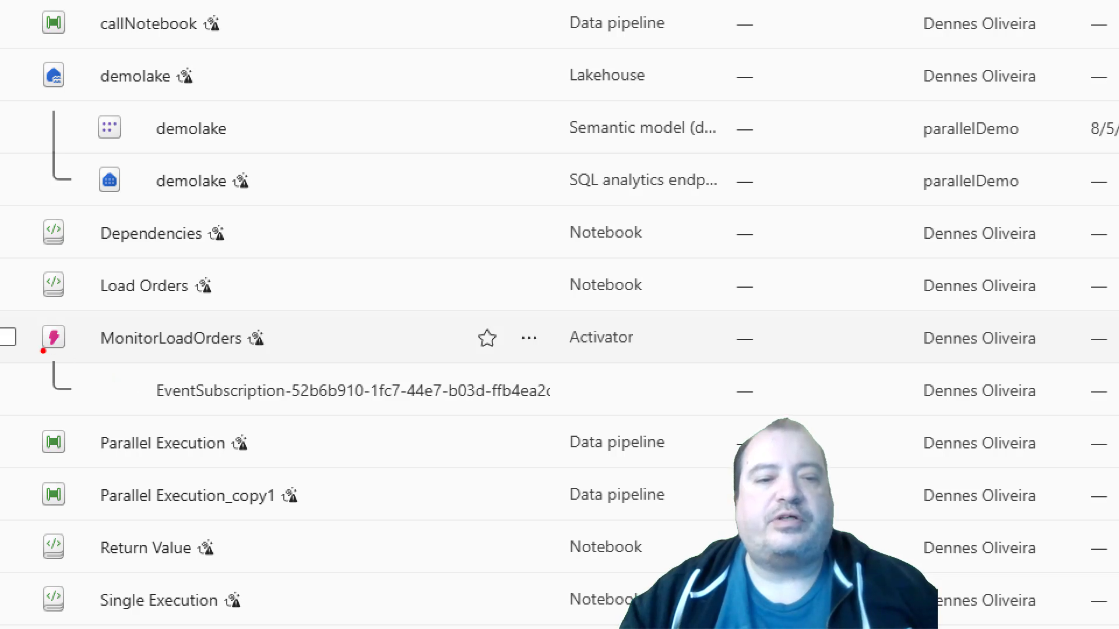
{"action": "mouse_move", "coordinate": [27, 361]}
{"action": "left_mouse_down"}
{"action": "mouse_move", "coordinate": [236, 361]}
{"action": "mouse_move", "coordinate": [309, 339]}
{"action": "mouse_move", "coordinate": [221, 316]}
{"action": "mouse_move", "coordinate": [70, 312]}
{"action": "mouse_move", "coordinate": [7, 348]}
{"action": "mouse_move", "coordinate": [31, 379]}
{"action": "mouse_move", "coordinate": [97, 379]}
{"action": "left_mouse_up"}
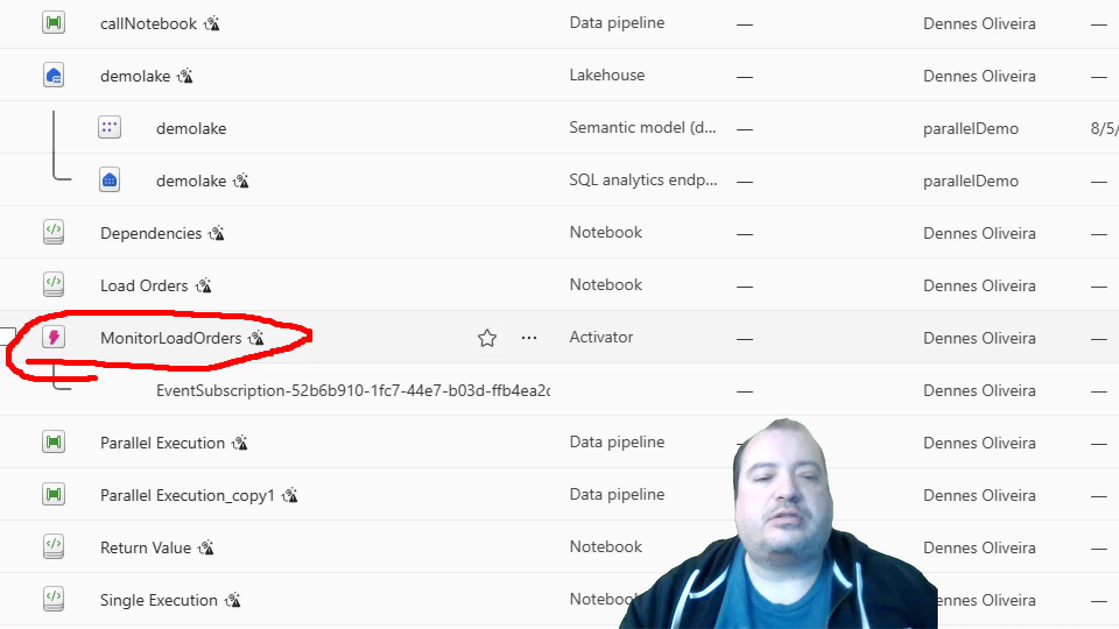
{"action": "key", "text": "Escape"}
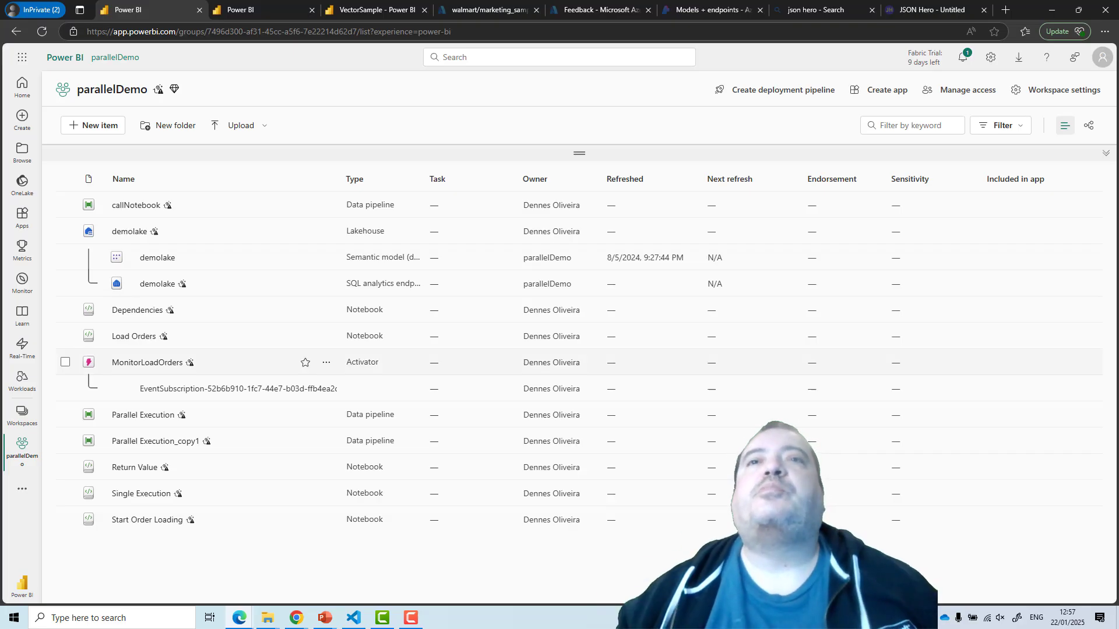